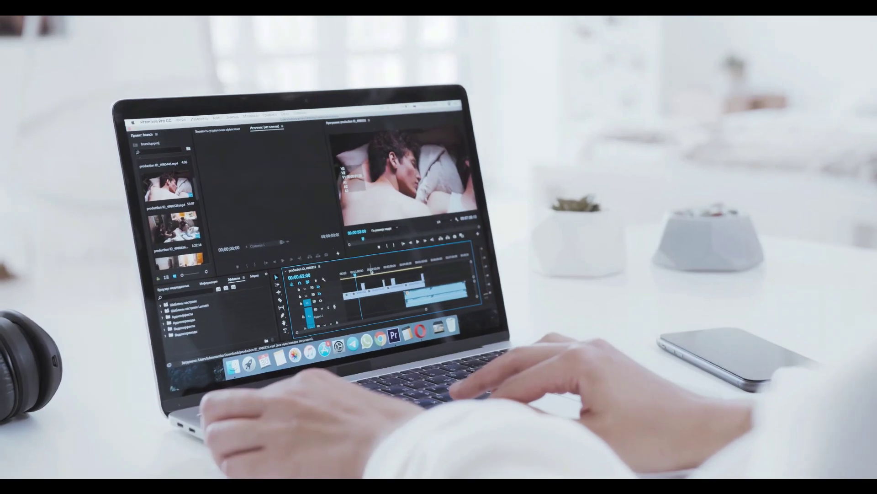
# - Open the Jupitrr homepage to its 'Power of AI B-roll generation' section
pyautogui.click(369, 267)
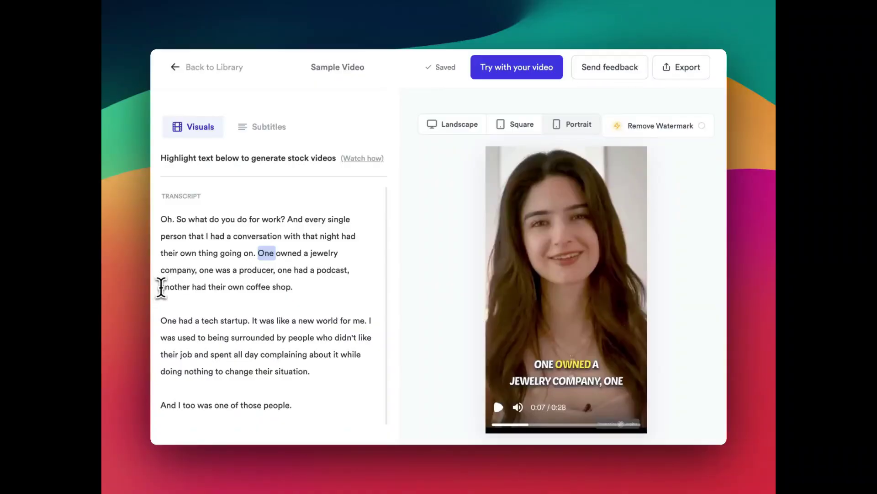
# - Go to the Create a new video page and choose Upload video to add B-rolls
pyautogui.moveTo(160, 287); pyautogui.dragTo(237, 289)
pyautogui.moveTo(295, 237); pyautogui.dragTo(435, 210)
pyautogui.click(463, 288)
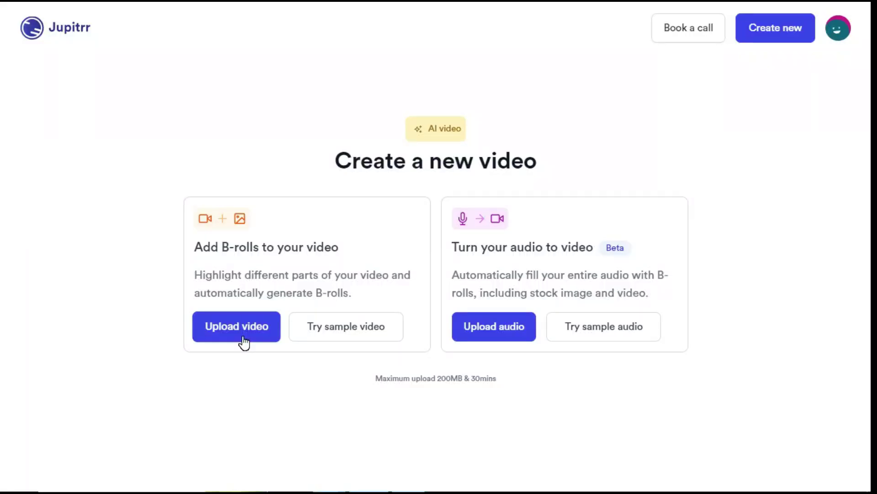
pyautogui.click(241, 341)
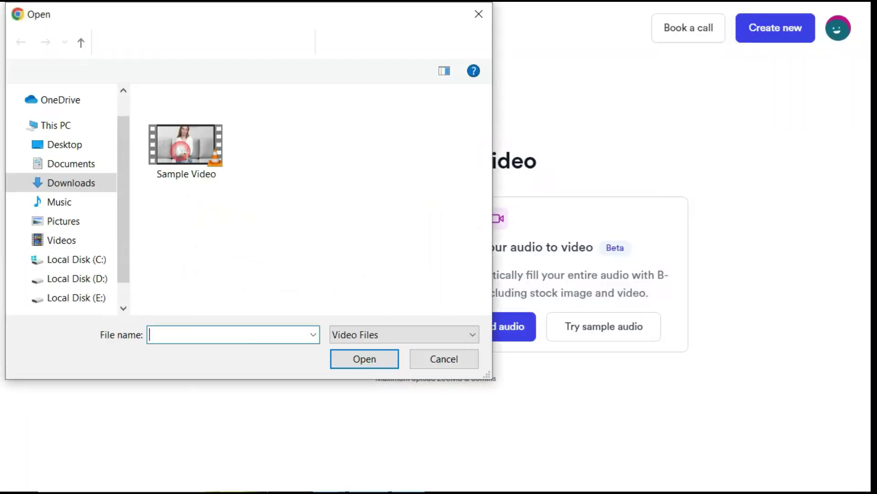
# - Upload Sample Video as Project 1 and skip the quick tips
pyautogui.doubleClick(183, 151)
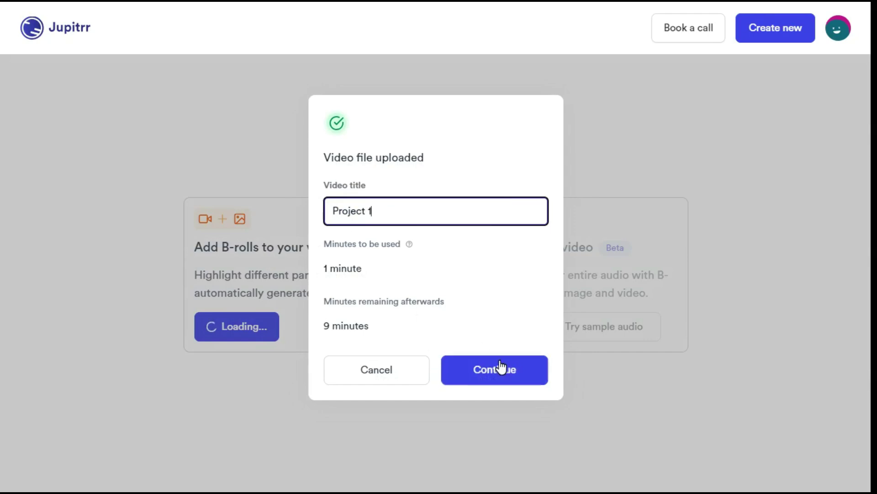
pyautogui.click(497, 369)
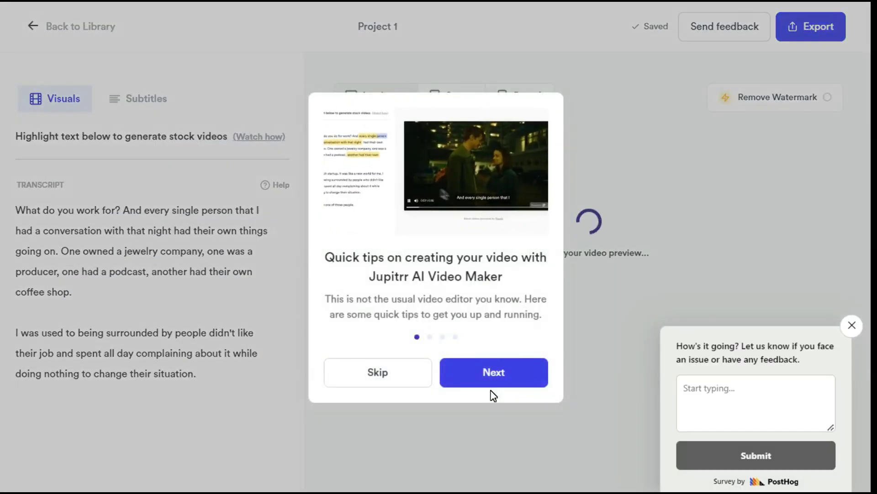
pyautogui.click(400, 378)
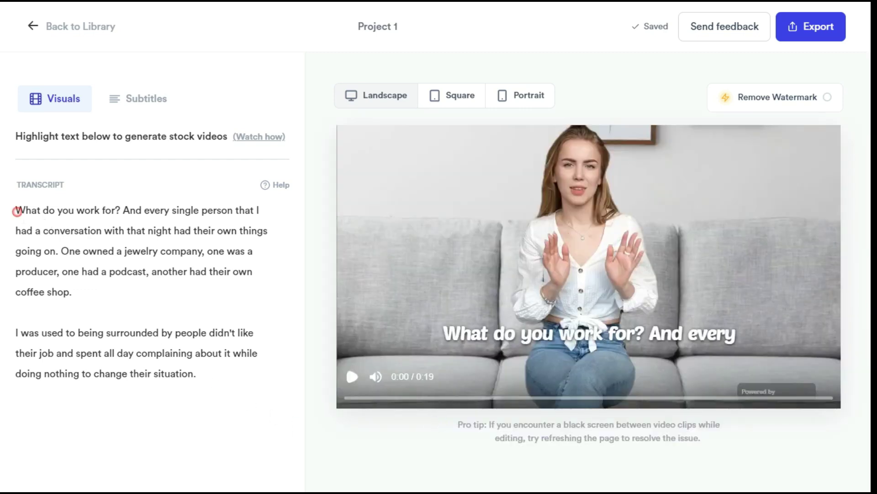
pyautogui.moveTo(17, 211); pyautogui.dragTo(73, 293)
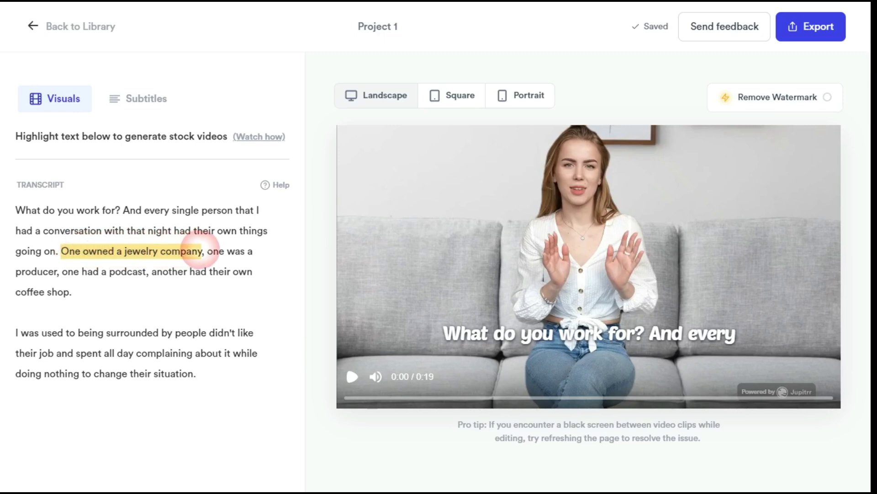
# - Generate a jewelry stock clip for 'One owned a jewelry company,' and preview it
pyautogui.moveTo(201, 251); pyautogui.dragTo(205, 254)
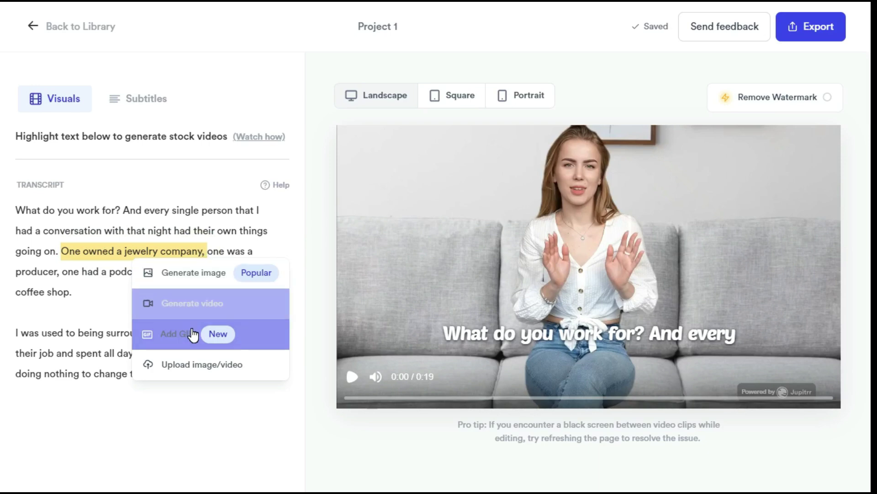
pyautogui.click(187, 303)
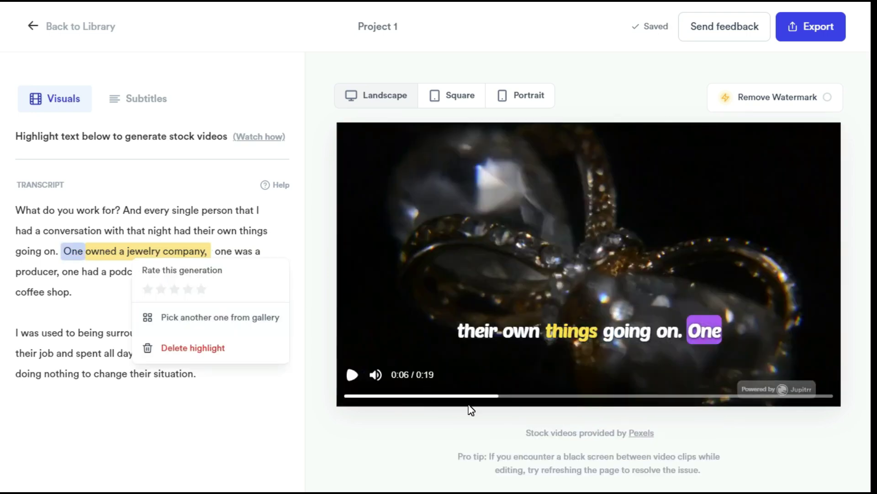
pyautogui.click(442, 404)
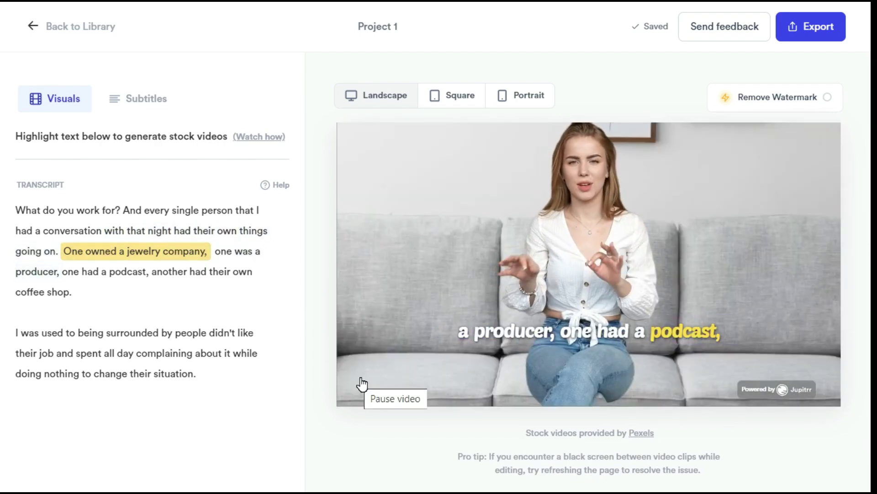
pyautogui.click(362, 385)
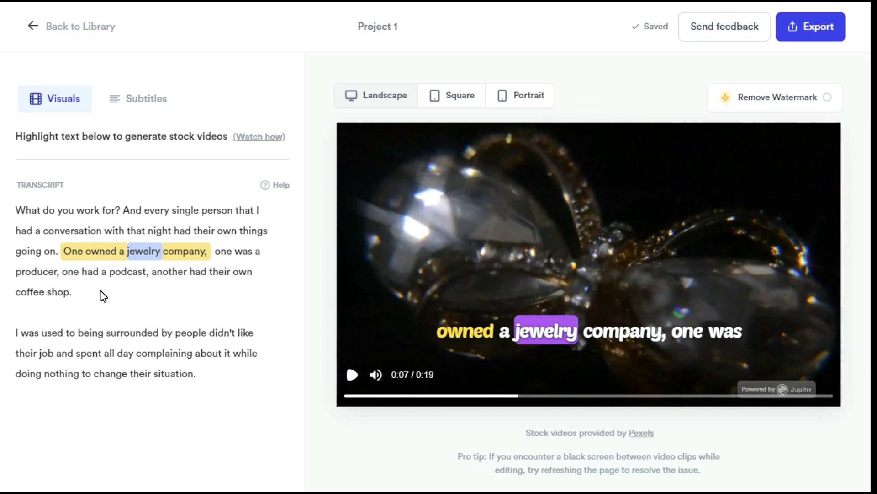
# - Generate a coffee-pouring stock clip for 'another had their own coffee shop.' and preview it
pyautogui.click(166, 285)
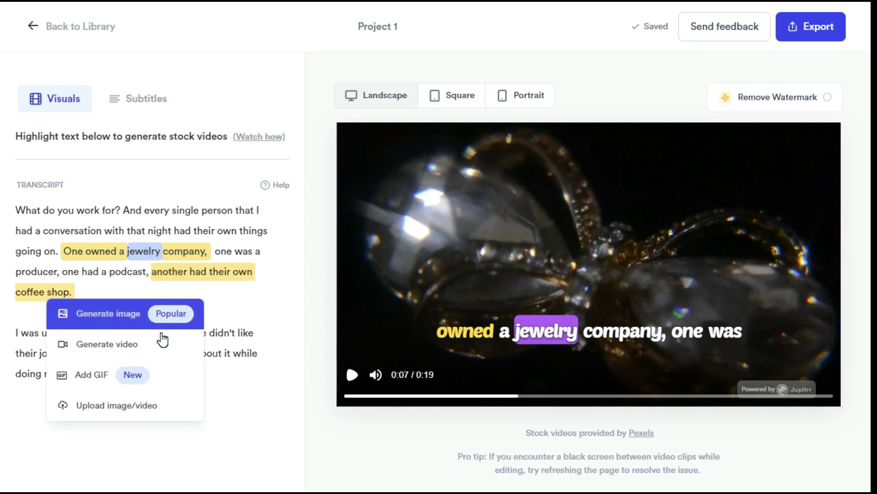
pyautogui.click(125, 348)
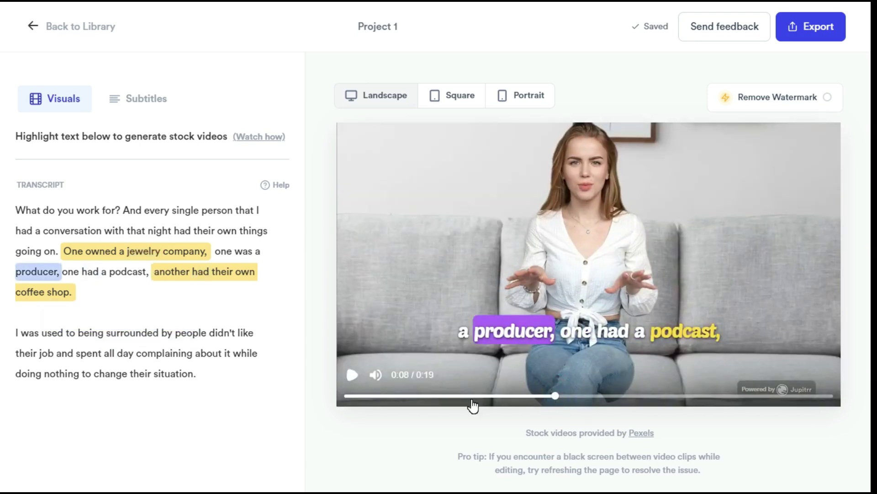
pyautogui.click(350, 371)
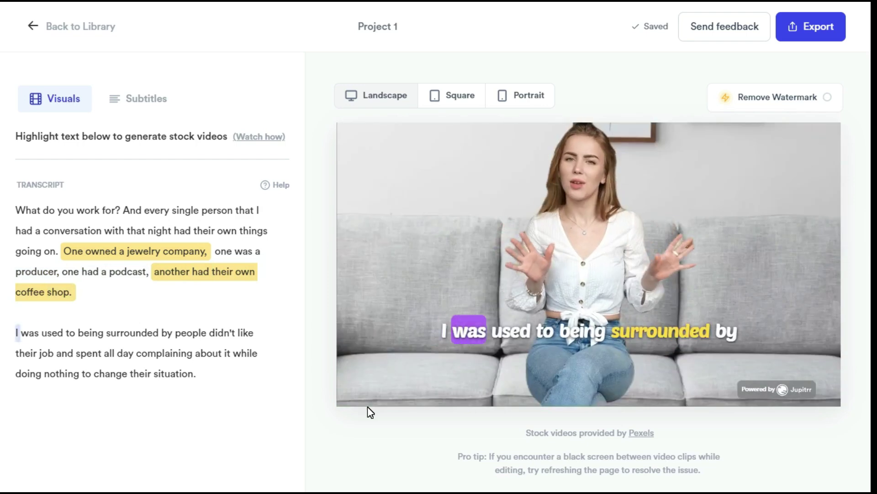
pyautogui.click(354, 375)
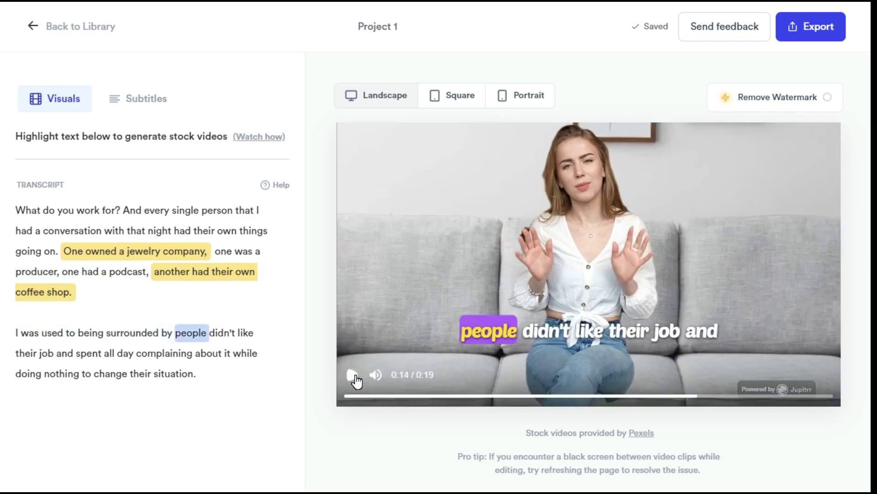
# - Review the coffee shop highlight's options, then replay the preview from the beginning
pyautogui.click(190, 274)
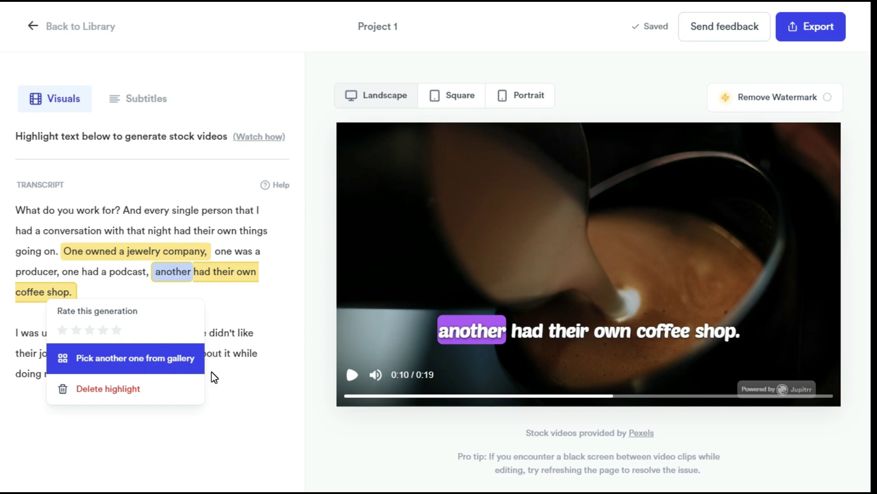
pyautogui.click(249, 394)
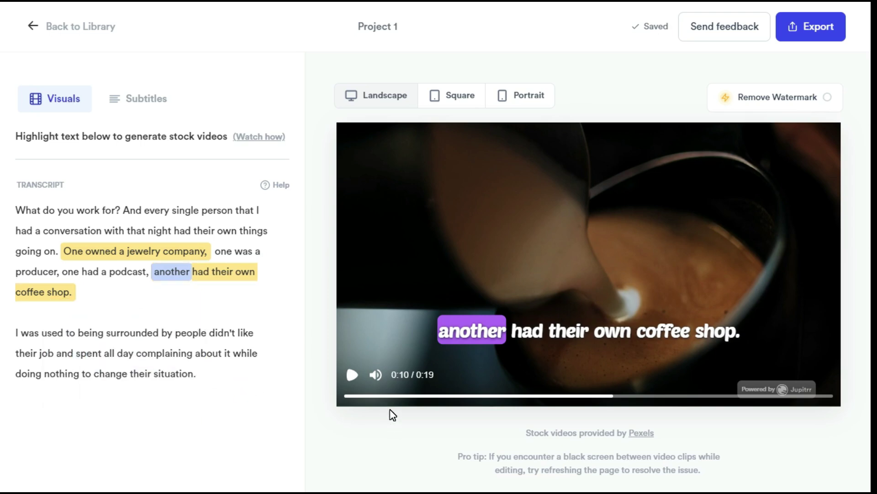
pyautogui.moveTo(355, 396); pyautogui.dragTo(337, 396)
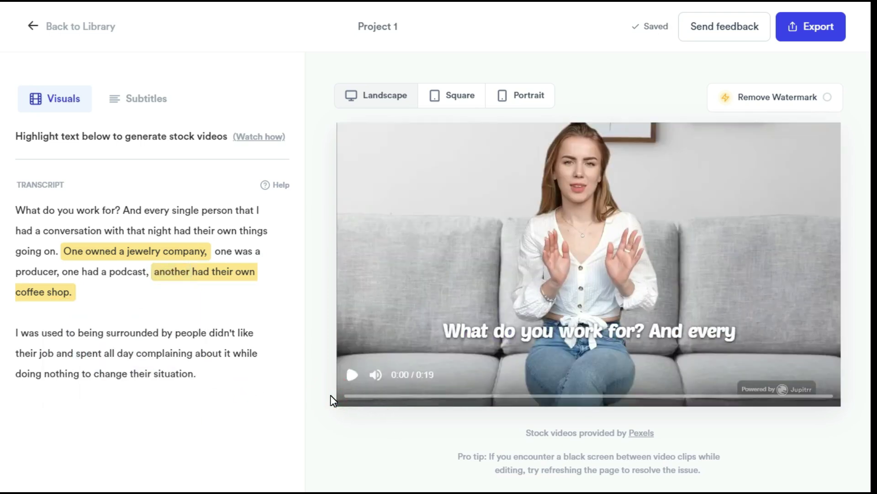
pyautogui.click(354, 377)
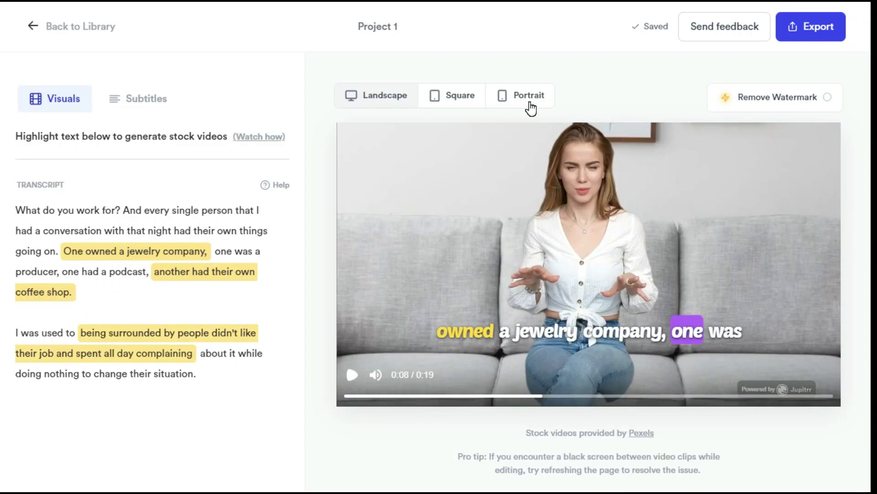
pyautogui.click(533, 98)
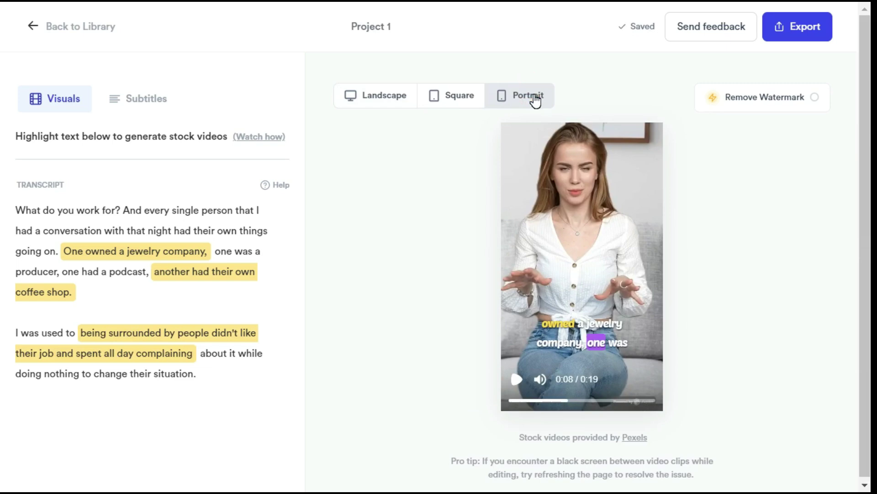
pyautogui.click(458, 102)
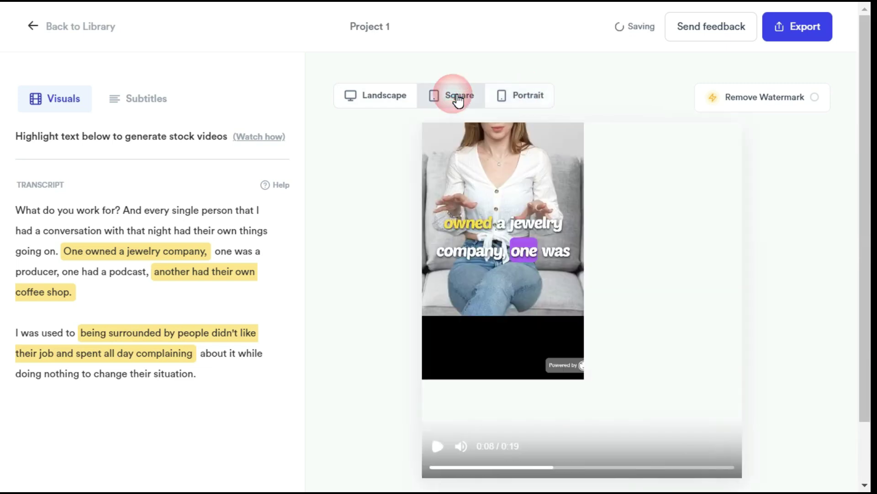
pyautogui.click(373, 98)
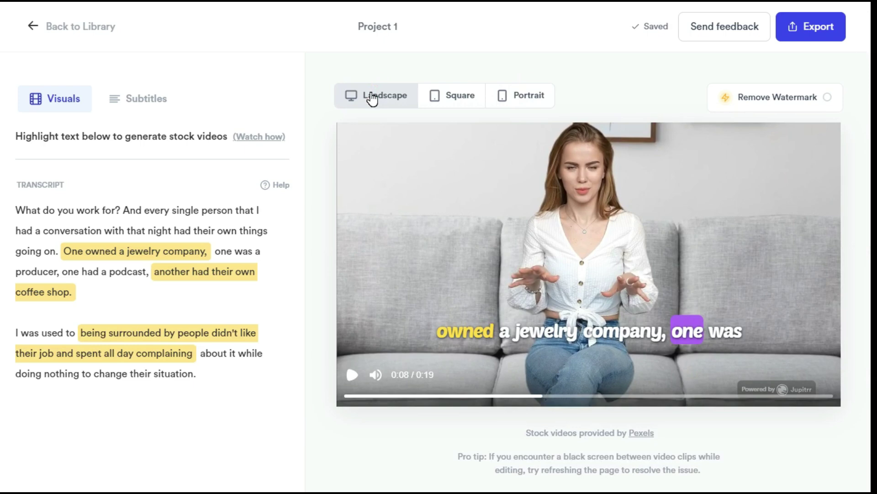
# - Keep PoetsenOne as the subtitle font and export Project 1
pyautogui.click(147, 104)
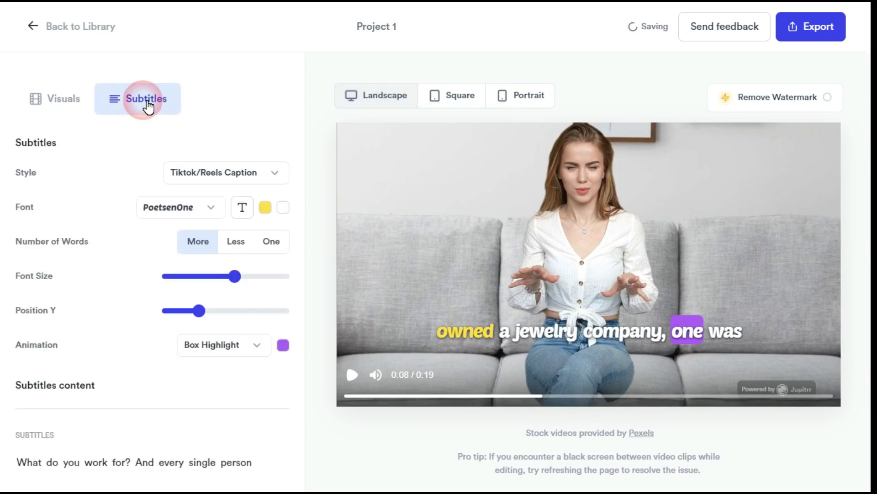
pyautogui.click(210, 208)
pyautogui.click(174, 209)
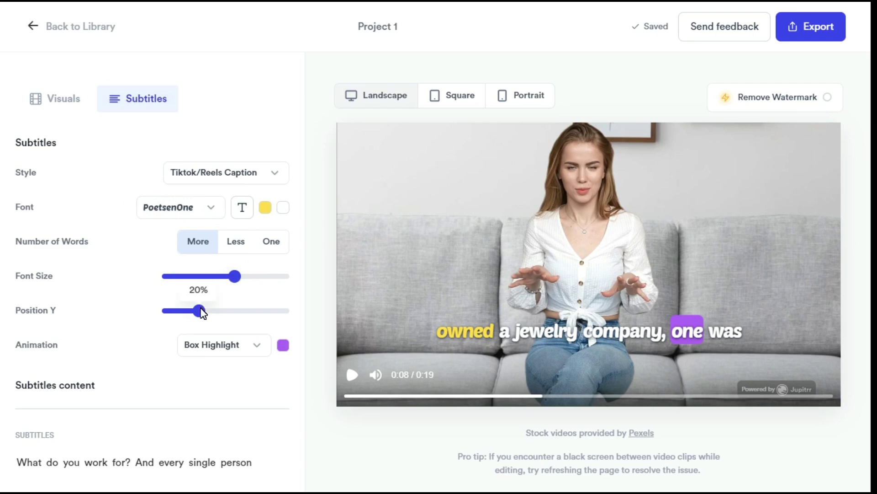
pyautogui.scroll(-3, 278, 377)
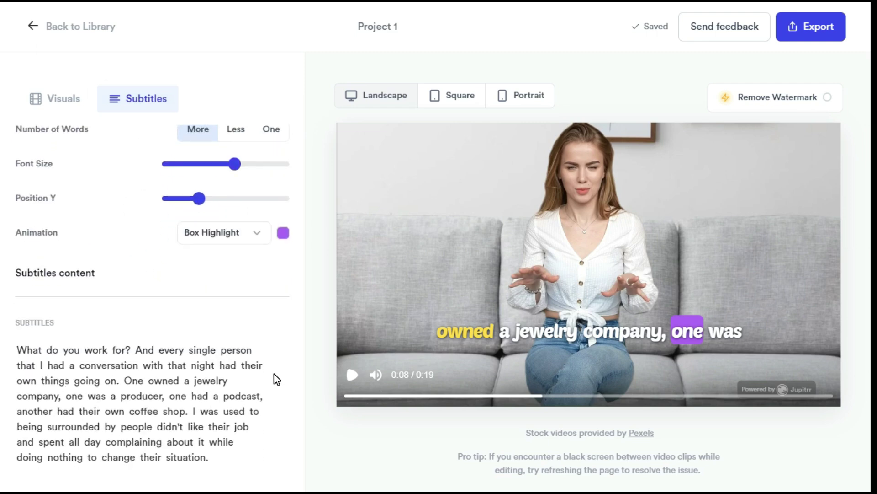
pyautogui.scroll(3, 275, 376)
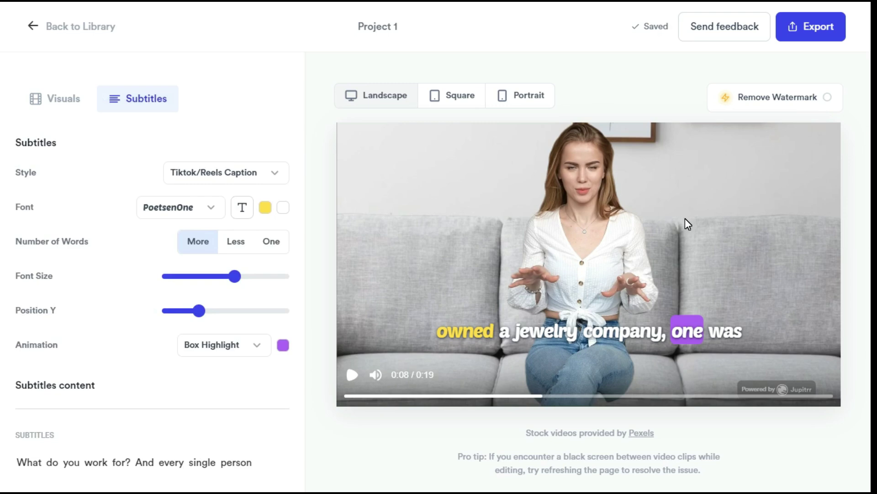
pyautogui.click(818, 30)
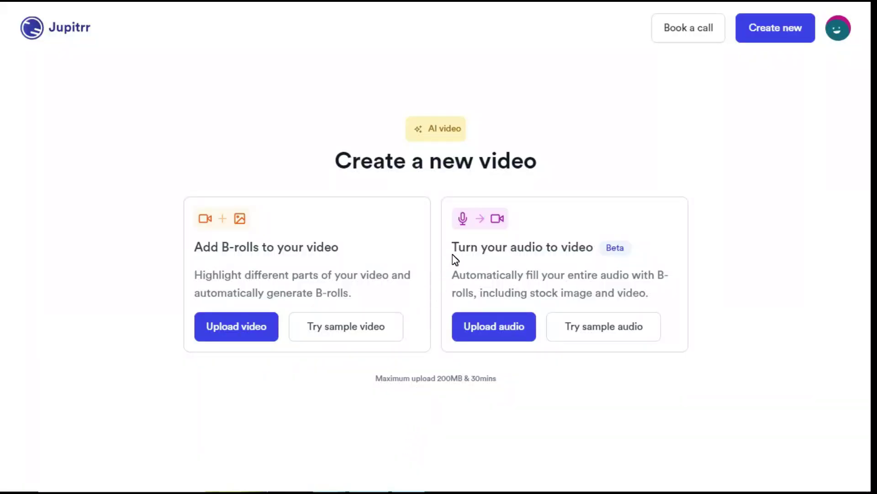
# - Upload the NYC audio file as a new video titled 'Best 3 places of New York'
pyautogui.click(497, 335)
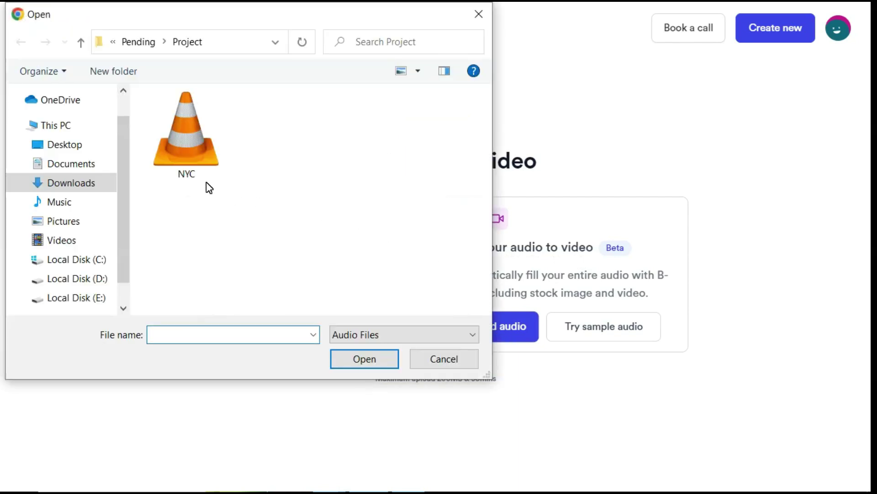
pyautogui.doubleClick(196, 164)
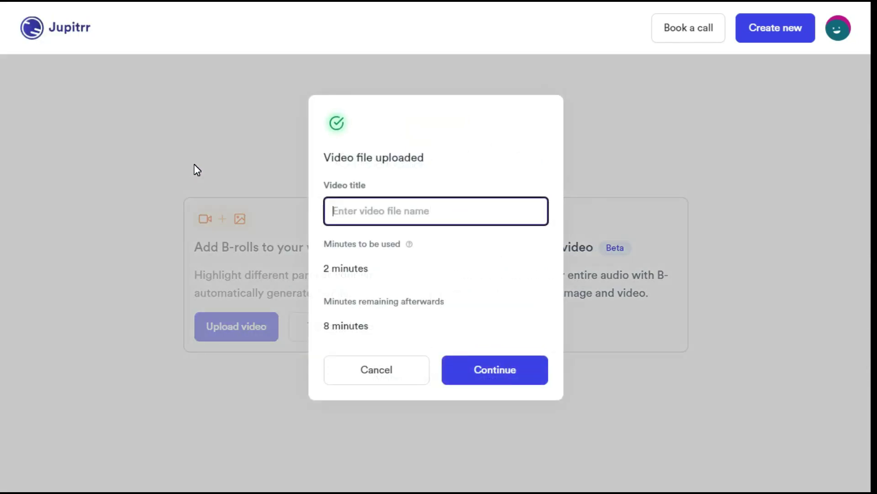
pyautogui.write('Best 3 places of New York')
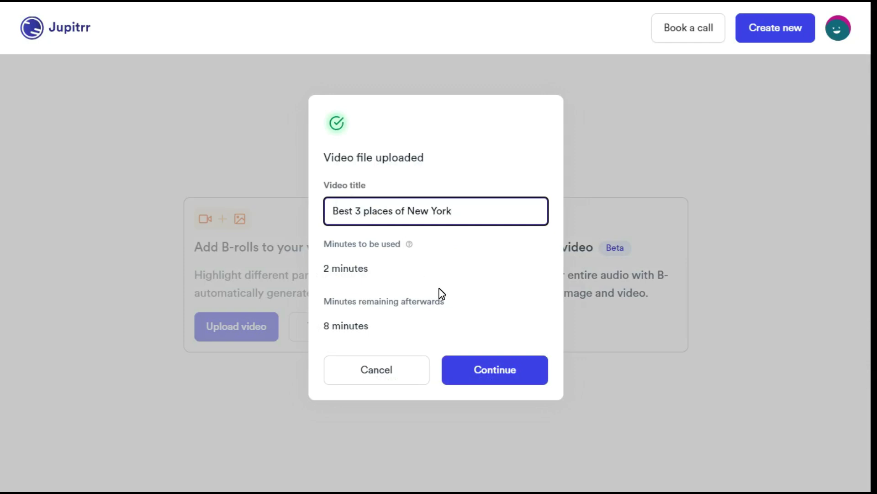
pyautogui.click(518, 382)
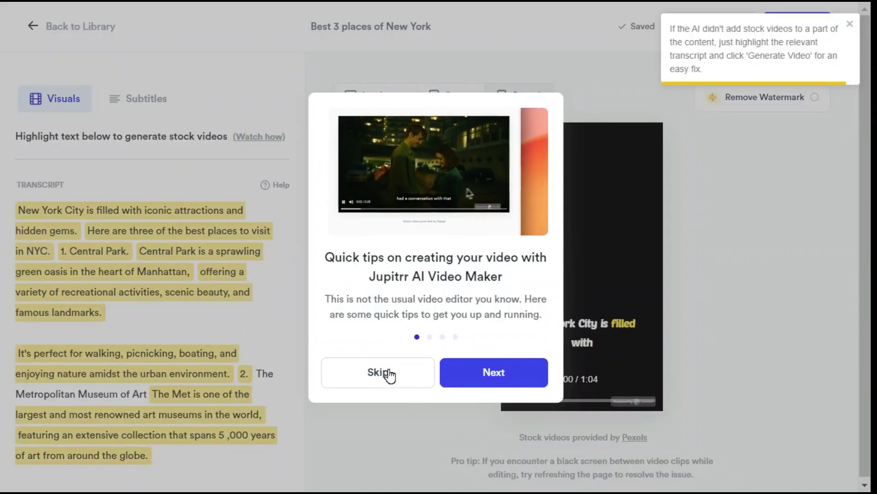
# - Switch the New York project to Landscape layout, preview it, and export it
pyautogui.click(379, 372)
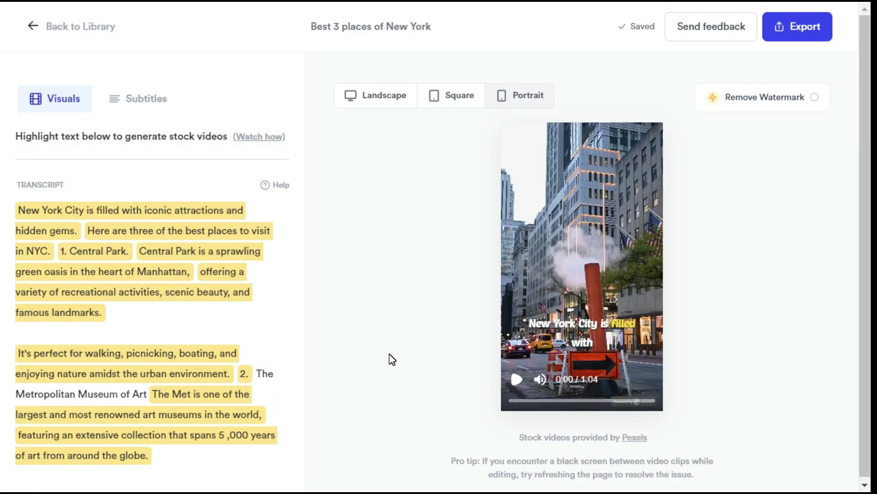
pyautogui.click(389, 96)
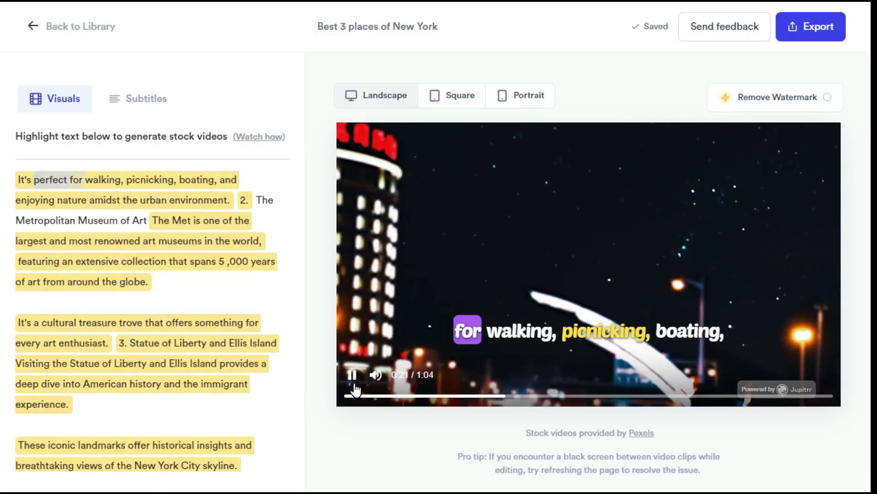
pyautogui.click(357, 380)
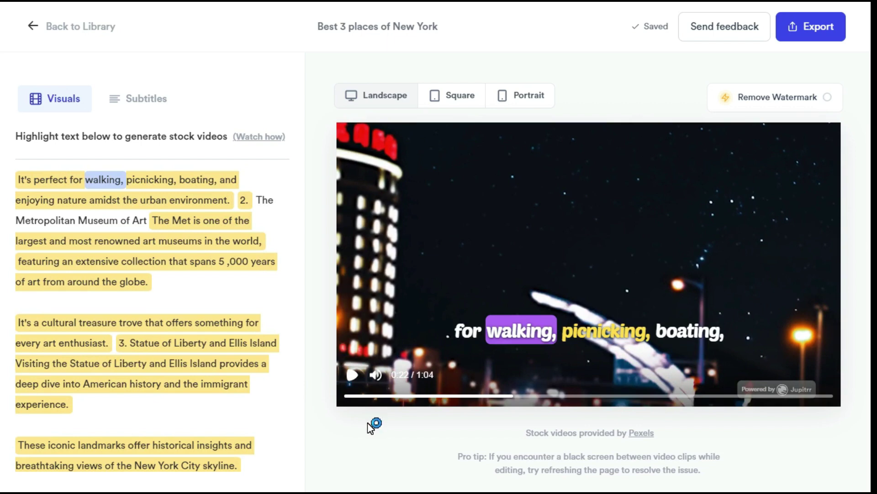
pyautogui.click(808, 35)
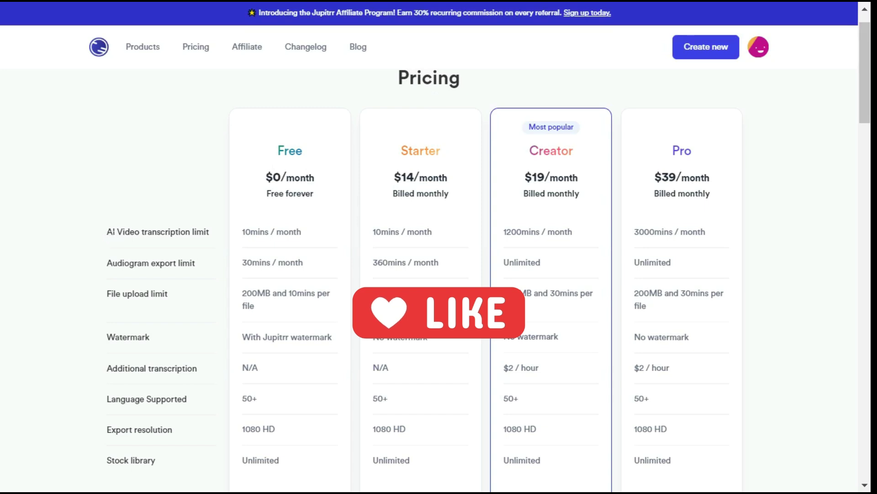
# - Highlight the AI Video transcription and Audiogram export limit rows in the pricing table
pyautogui.moveTo(106, 232); pyautogui.dragTo(212, 237)
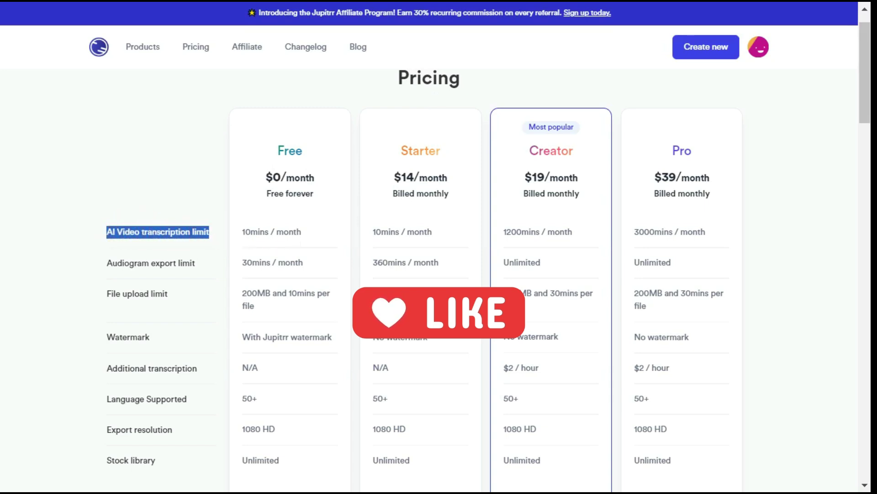
pyautogui.moveTo(106, 263); pyautogui.dragTo(198, 265)
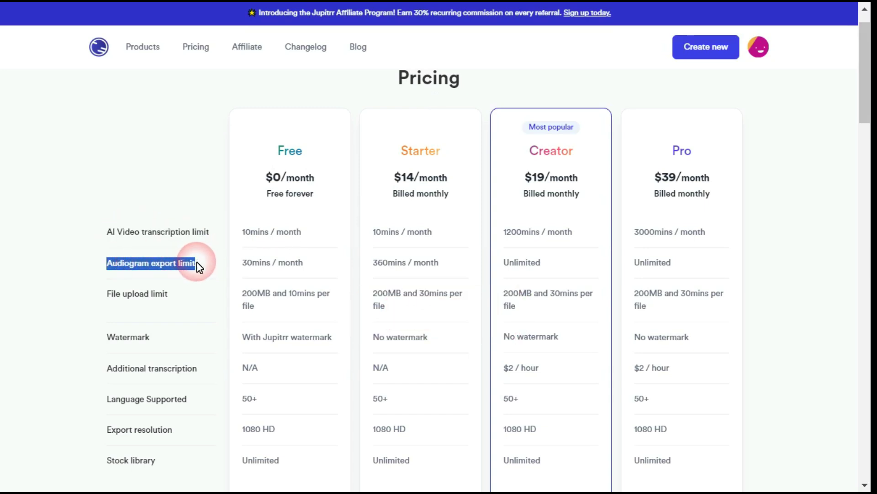